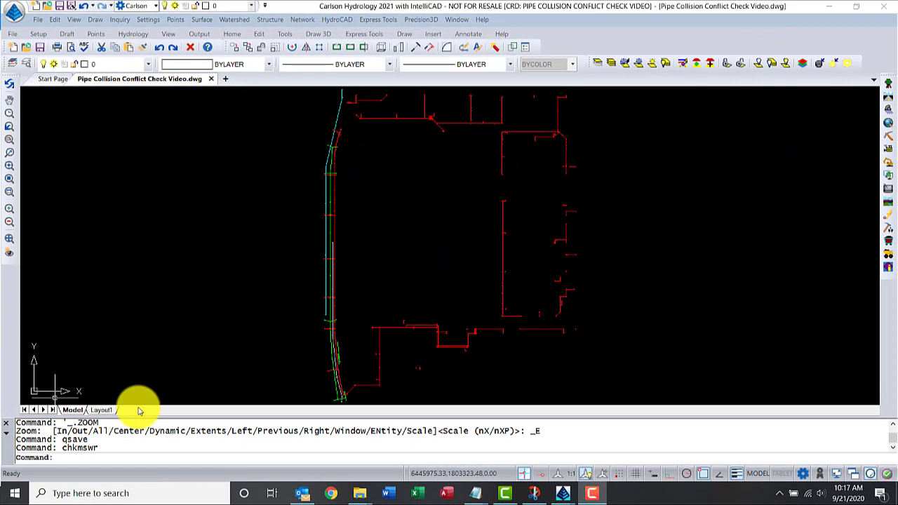
- Start the Collision Conflicts Check from Network > Check Sewer Network
{"action": "left_click", "coordinate": [302, 20]}
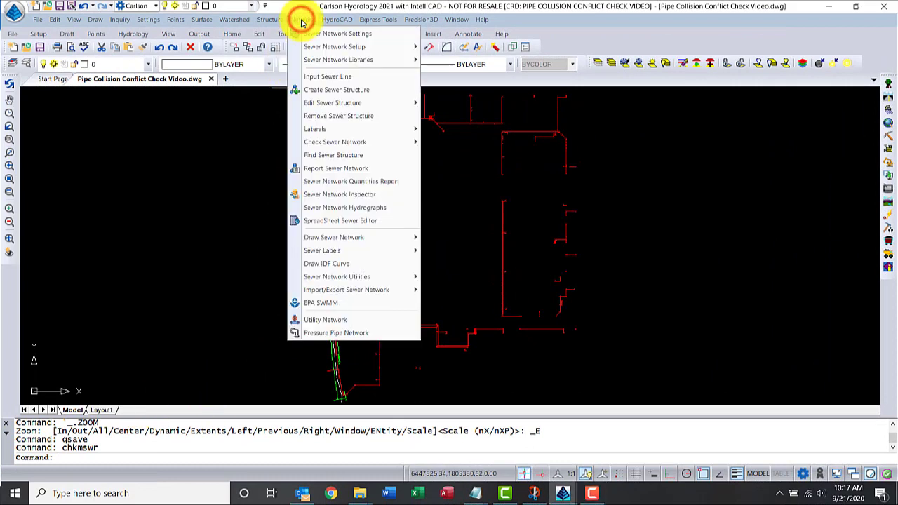
{"action": "left_click", "coordinate": [338, 145]}
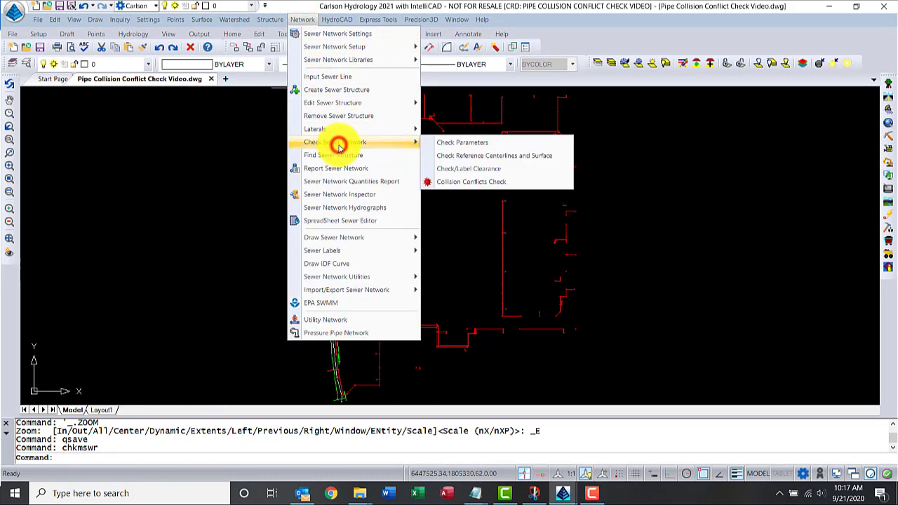
{"action": "left_click", "coordinate": [445, 181]}
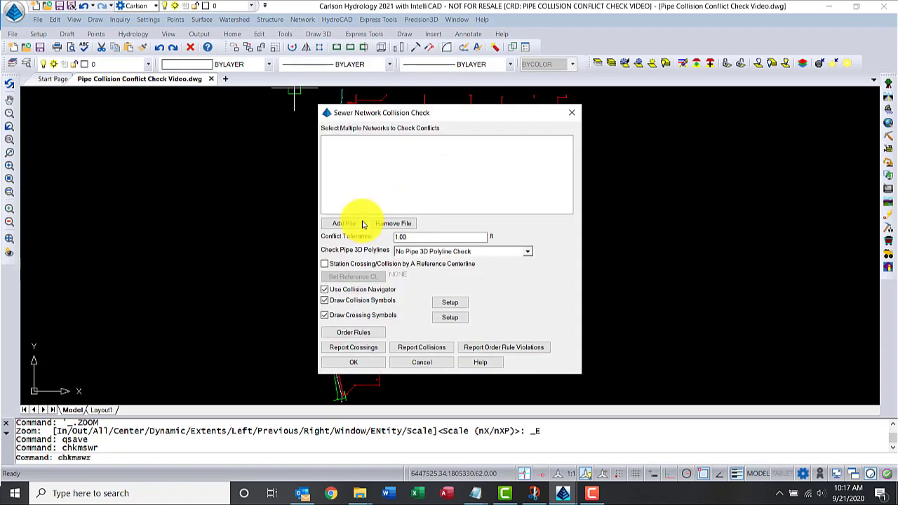
- Add DUCTBANK SCHEMATIC.SEW and PR-FIRE-CONCOURSE WAY.SEW to the networks checked
{"action": "left_click", "coordinate": [349, 223]}
{"action": "left_click", "coordinate": [233, 184]}
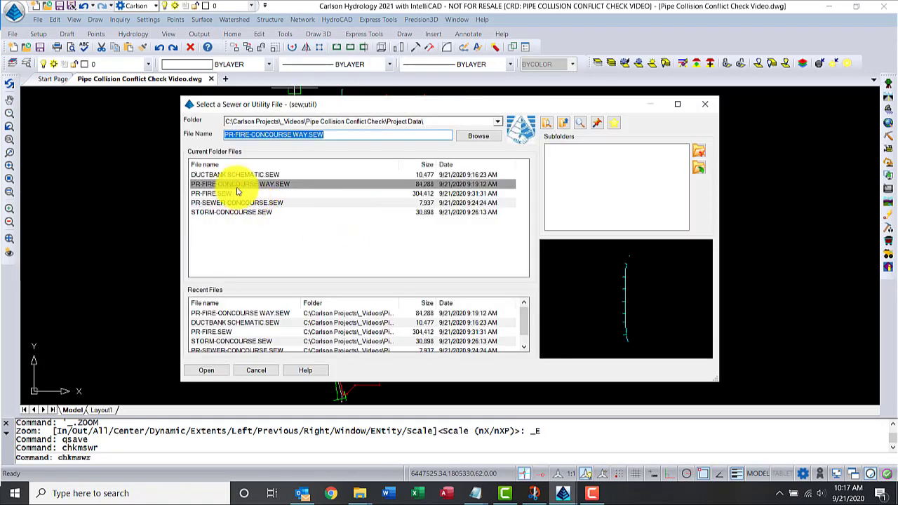
{"action": "left_click", "coordinate": [230, 175]}
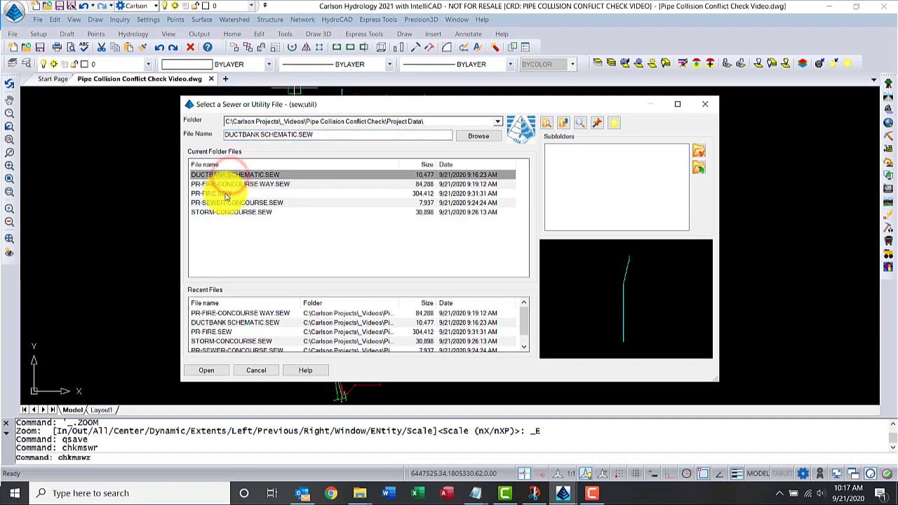
{"action": "double_click", "coordinate": [235, 175]}
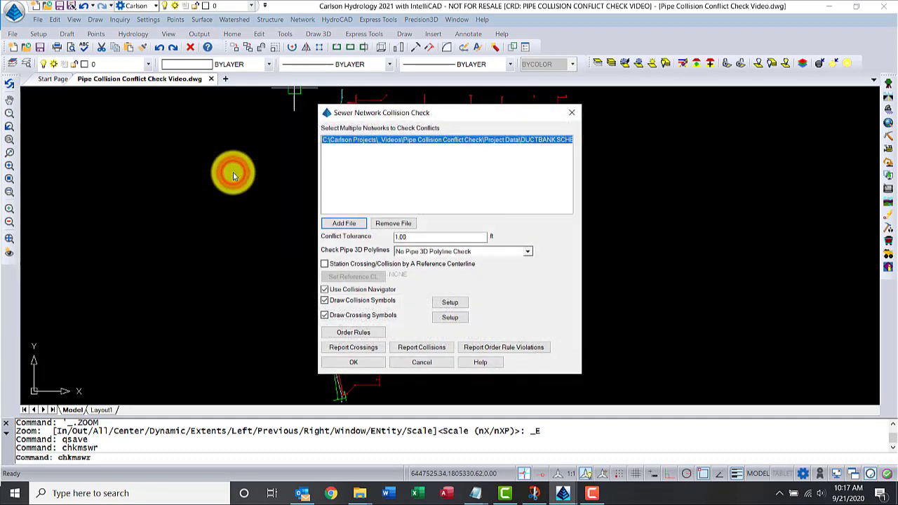
{"action": "left_click", "coordinate": [336, 219]}
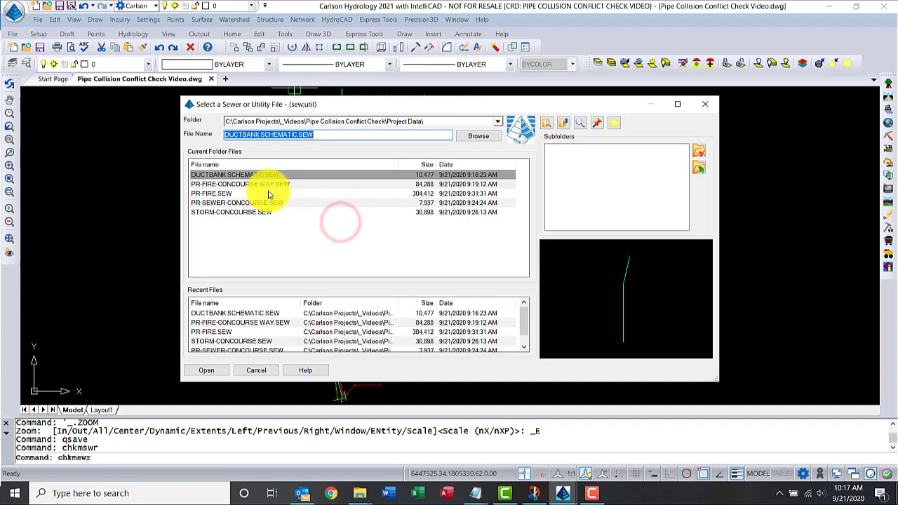
{"action": "double_click", "coordinate": [215, 183]}
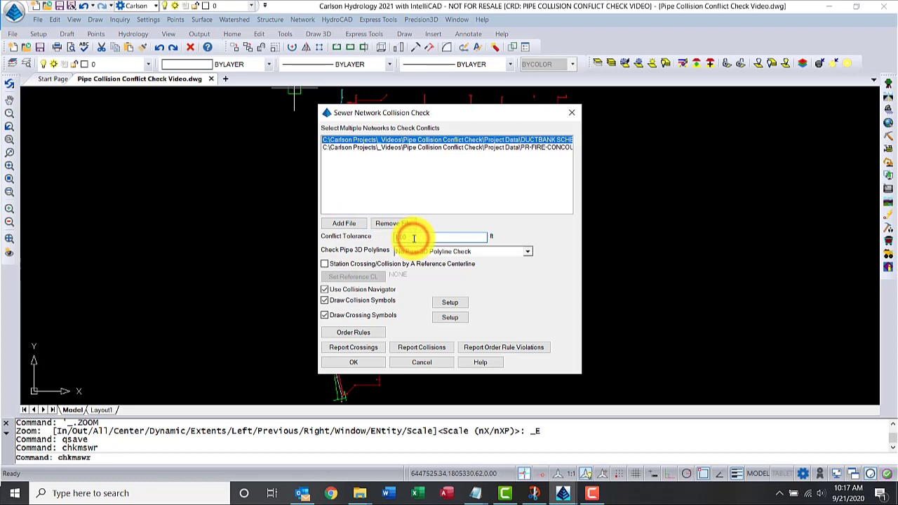
- Keep No Pipe 3D Polyline Check and set the collision symbol colour to Magenta (6)
{"action": "left_click", "coordinate": [451, 252]}
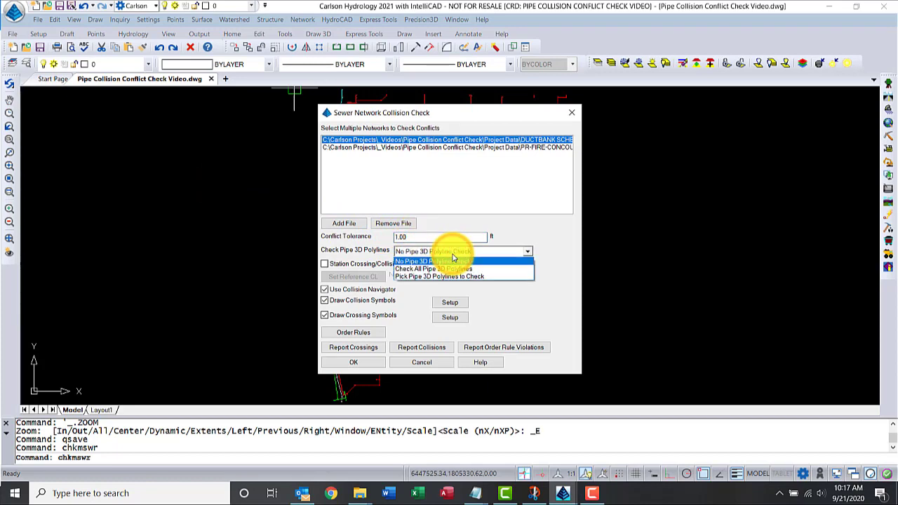
{"action": "left_click", "coordinate": [452, 261]}
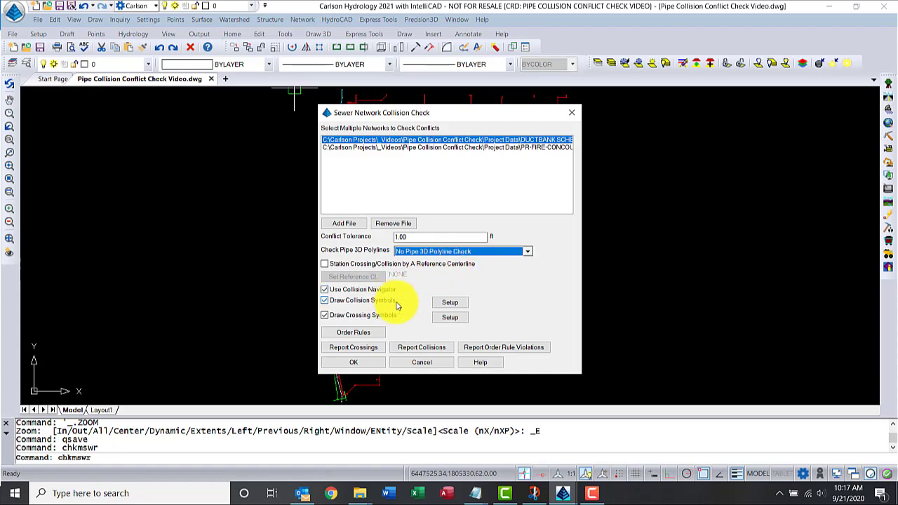
{"action": "left_click", "coordinate": [447, 303]}
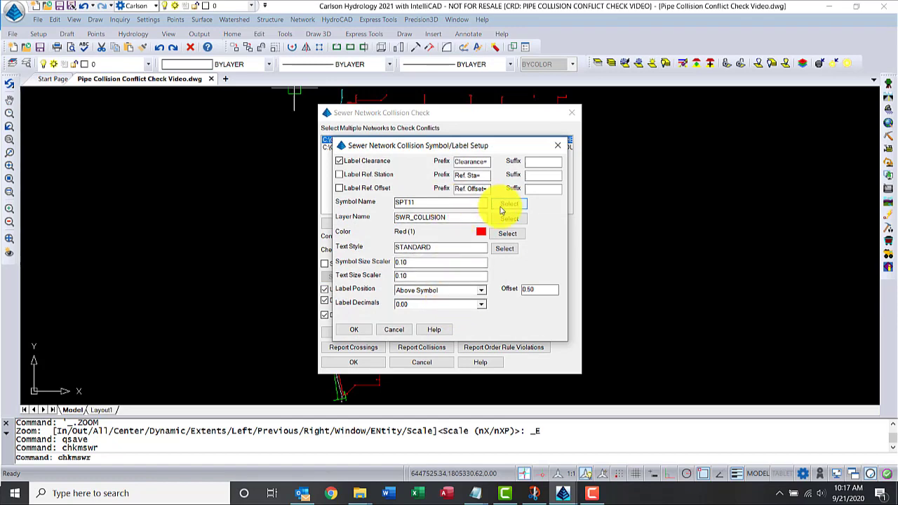
{"action": "left_click", "coordinate": [510, 235]}
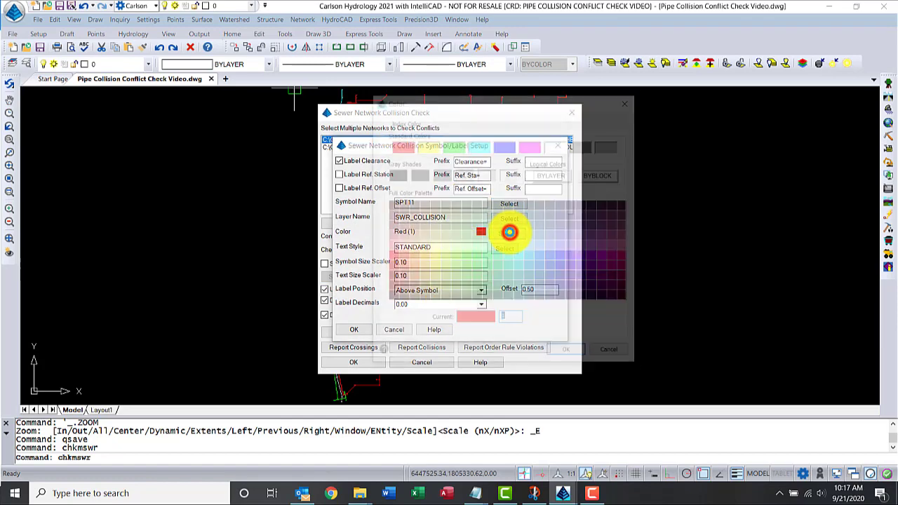
{"action": "left_click", "coordinate": [531, 145]}
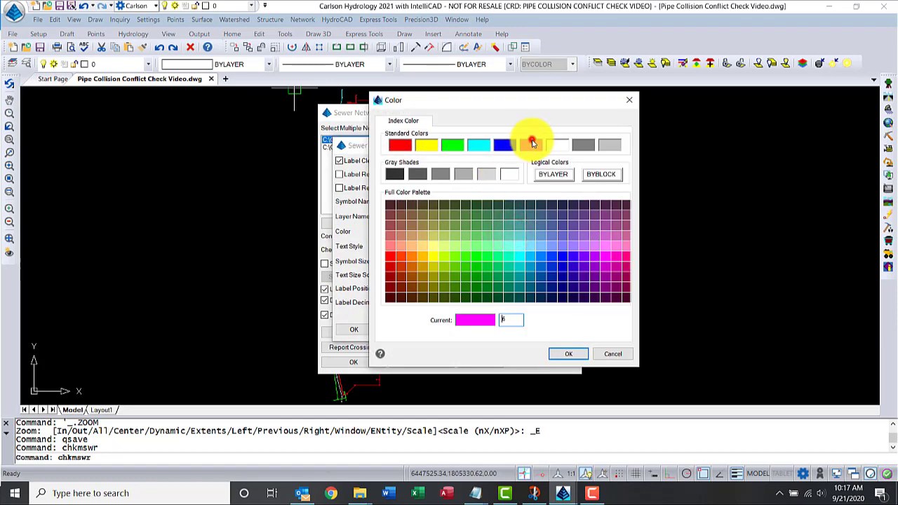
{"action": "left_click", "coordinate": [566, 354]}
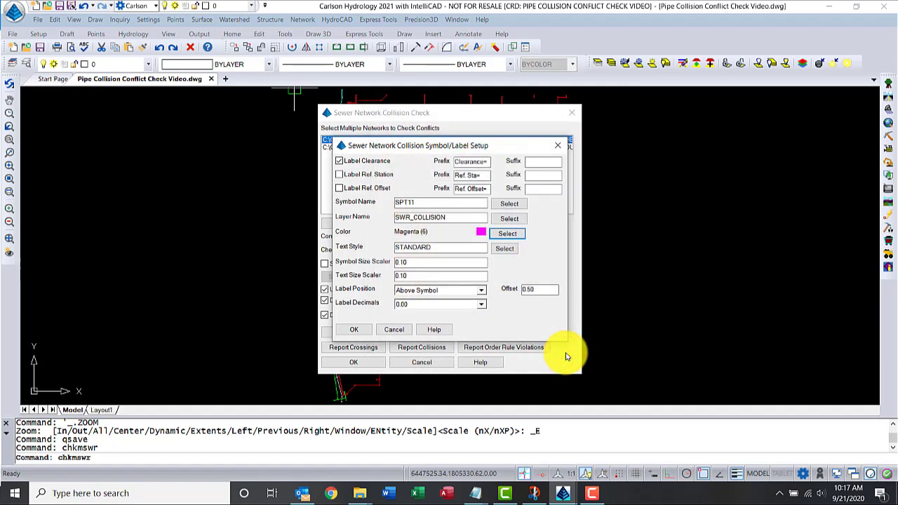
- Set the crossing symbol colour to Magenta (6) and accept both symbol setups
{"action": "left_click", "coordinate": [354, 329]}
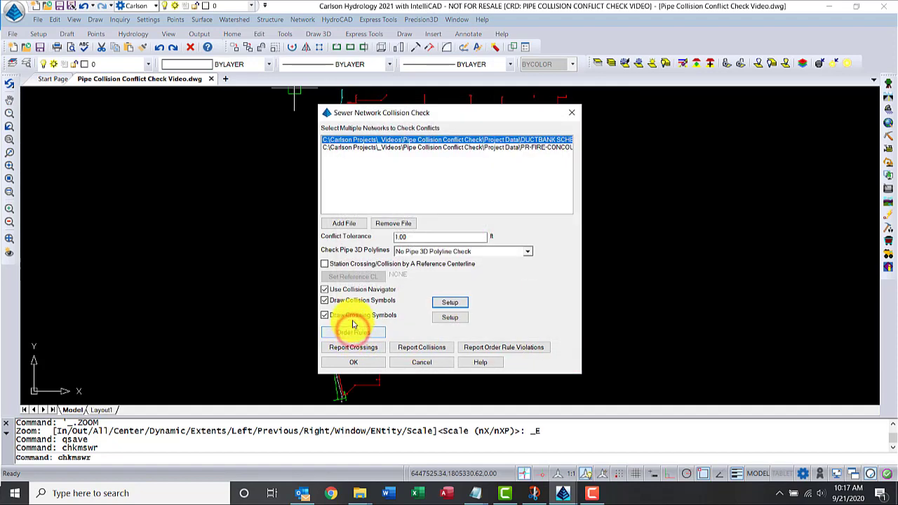
{"action": "left_click", "coordinate": [449, 317]}
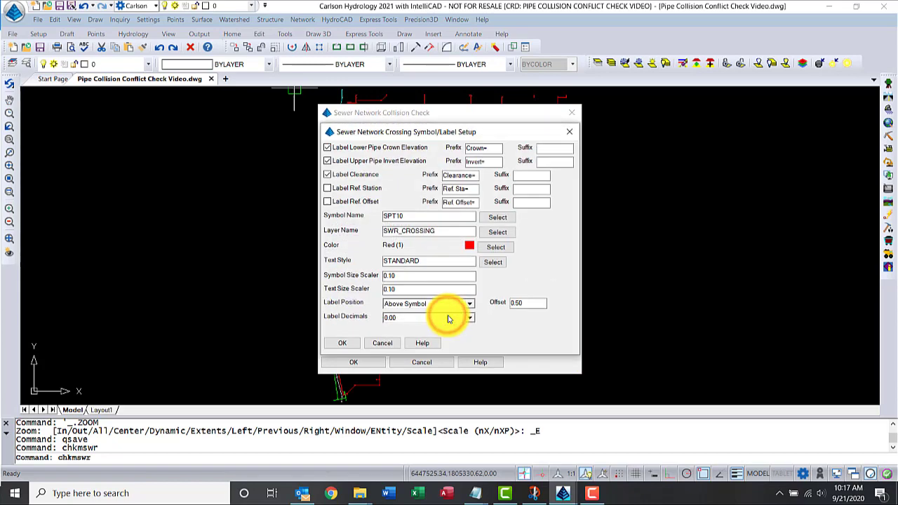
{"action": "left_click", "coordinate": [499, 247]}
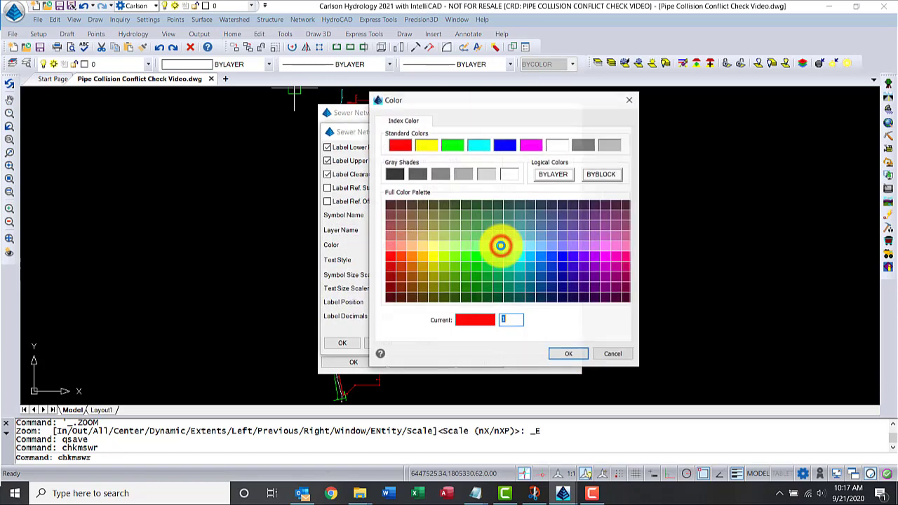
{"action": "left_click", "coordinate": [531, 145]}
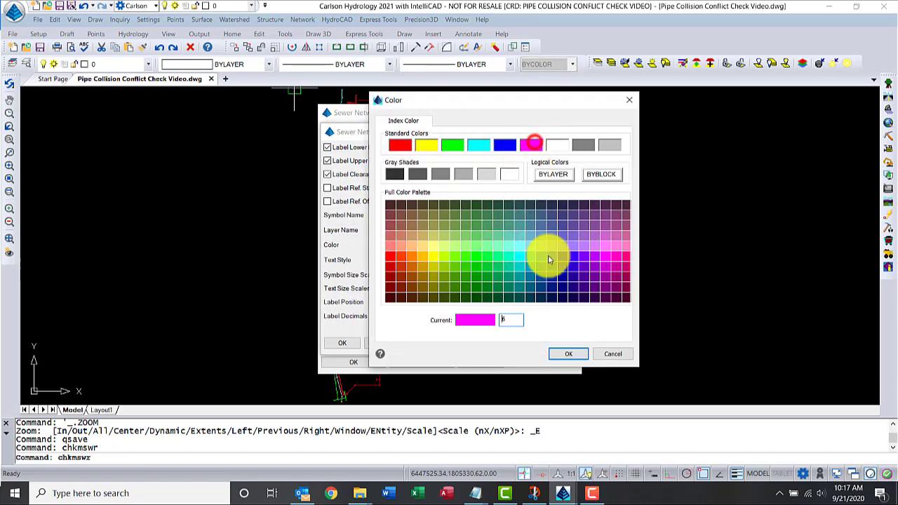
{"action": "left_click", "coordinate": [568, 354]}
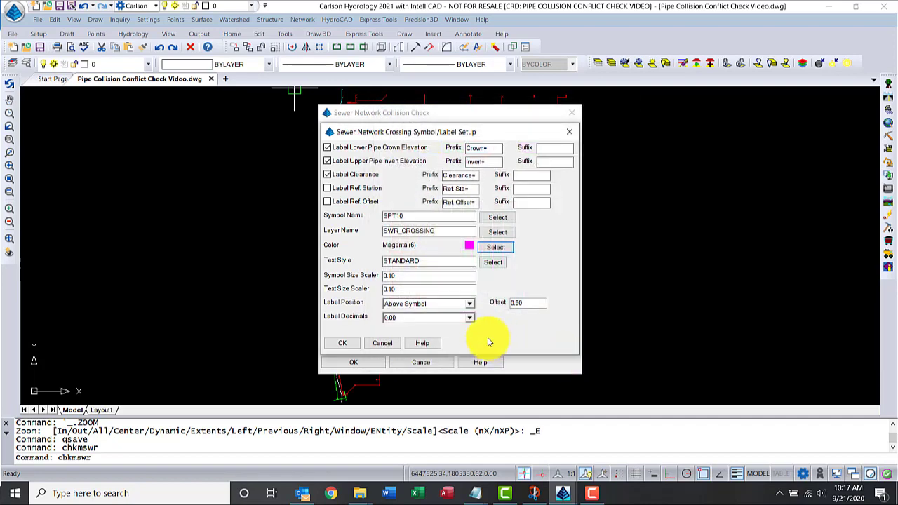
{"action": "left_click", "coordinate": [345, 343]}
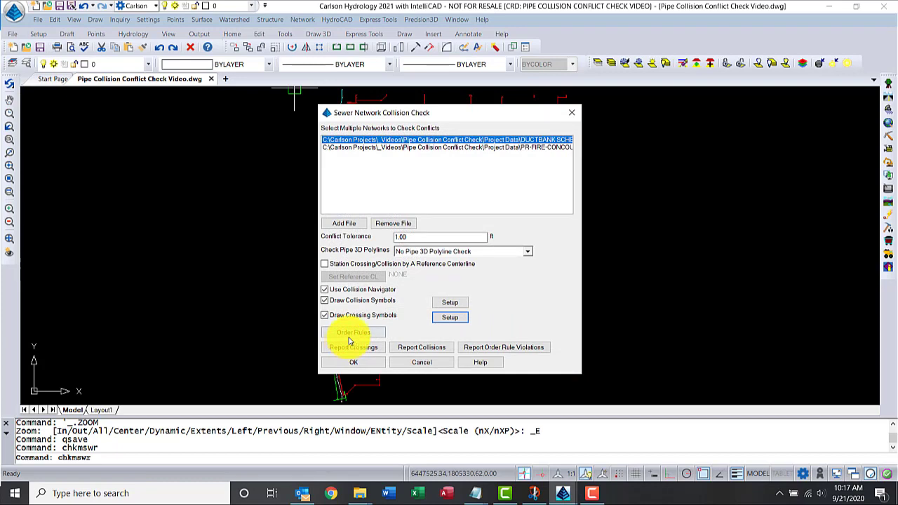
{"action": "left_click", "coordinate": [352, 334]}
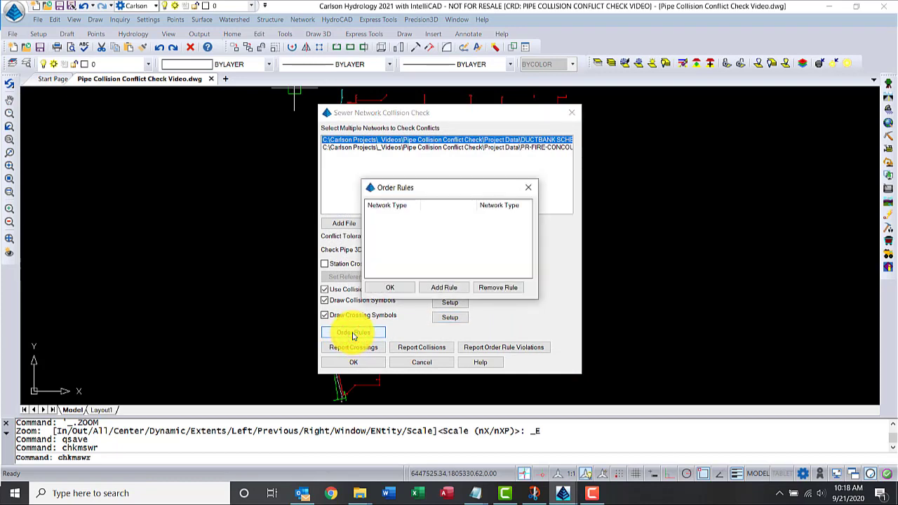
{"action": "left_click", "coordinate": [386, 291]}
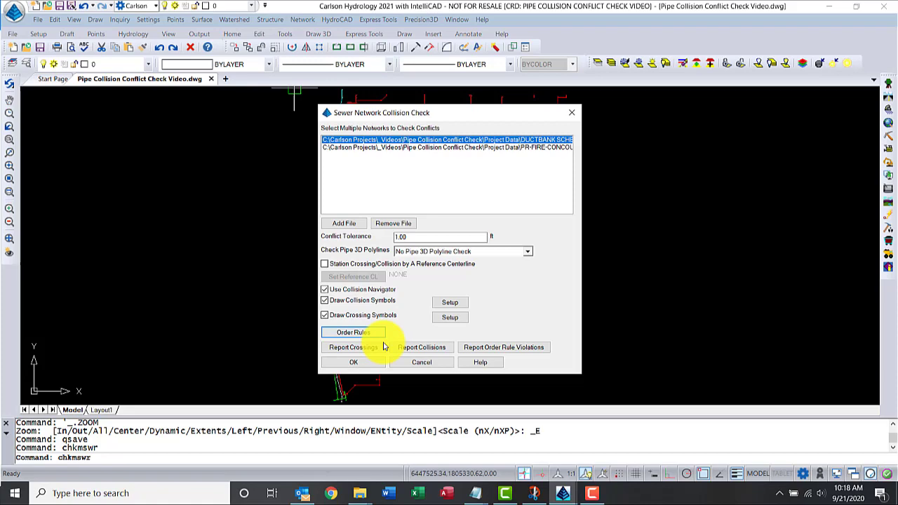
- Report the collisions and display the formatted report in the Report Formatter
{"action": "left_click", "coordinate": [420, 348]}
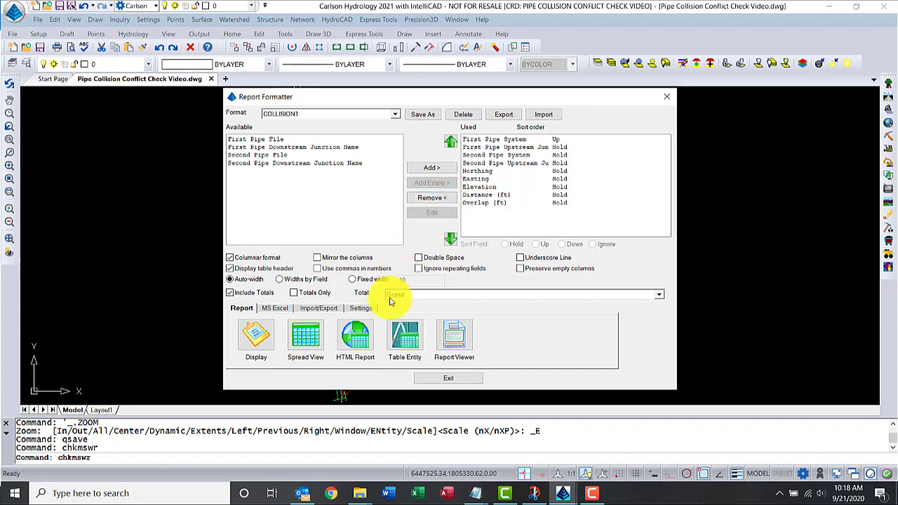
{"action": "left_click", "coordinate": [256, 336]}
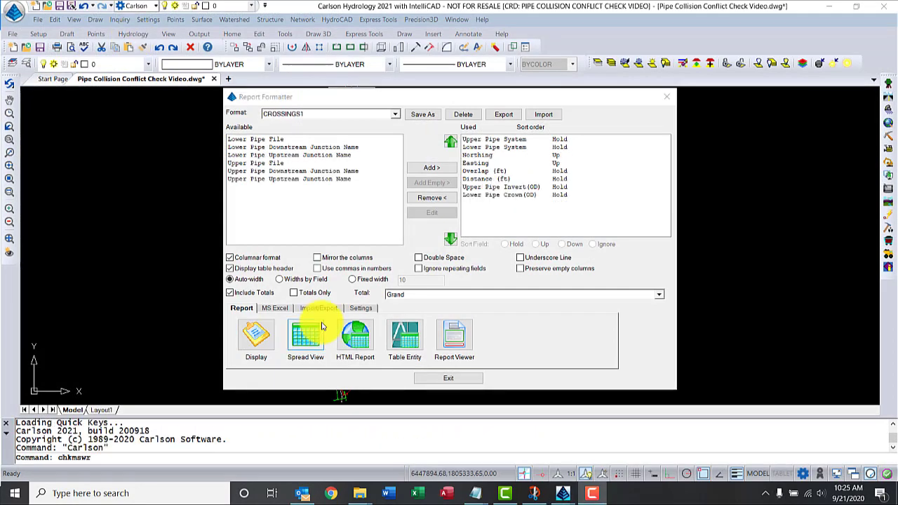
- Preview the Network Crossing Report in Report Viewer on an 8.5" x 11" page
{"action": "left_click", "coordinate": [457, 340]}
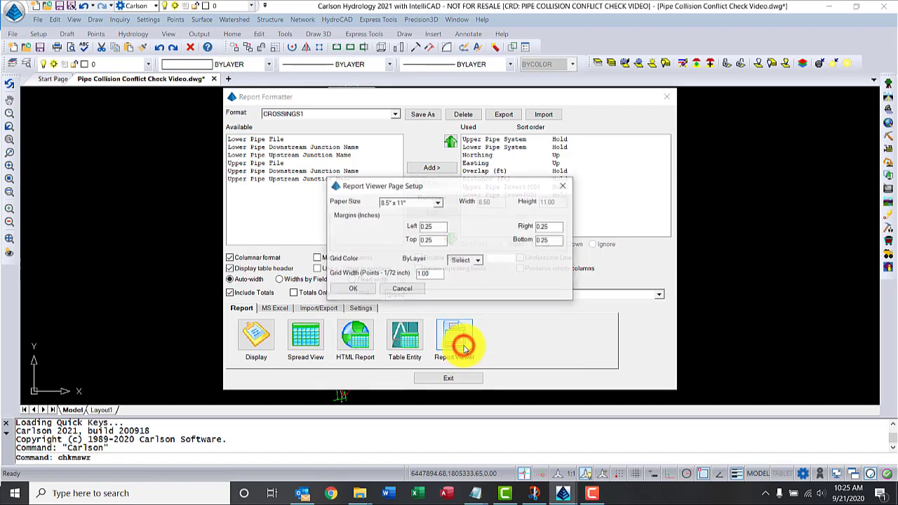
{"action": "left_click", "coordinate": [364, 289]}
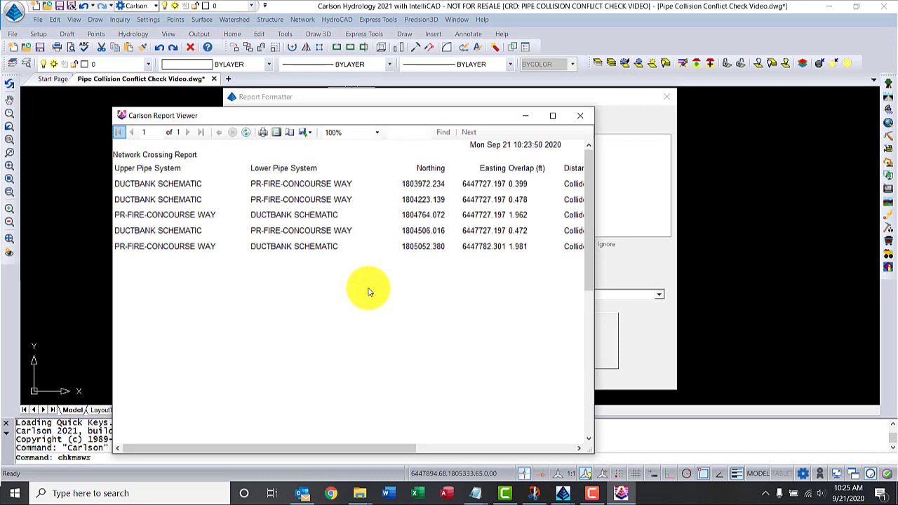
{"action": "left_click", "coordinate": [308, 132]}
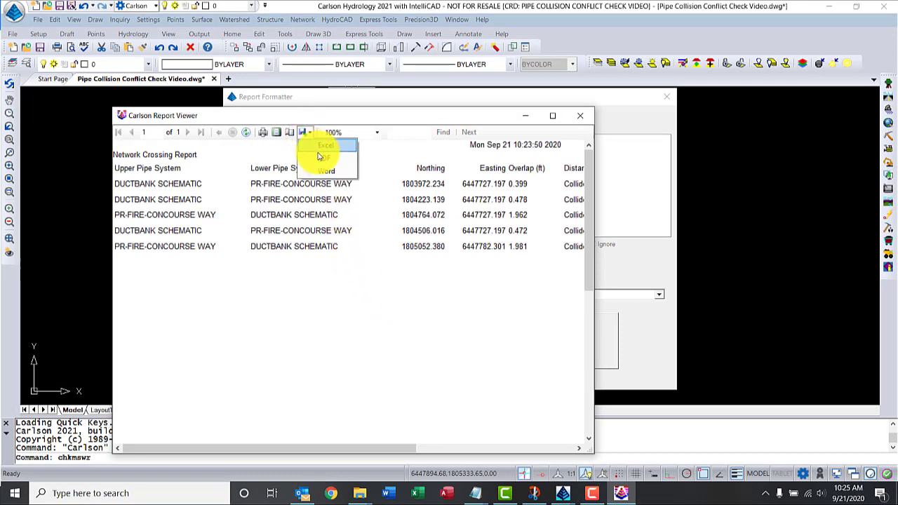
- Export the crossing report as PDF 'DUCTWORK v FIRE 092120' in the Project Data folder
{"action": "left_click", "coordinate": [320, 163]}
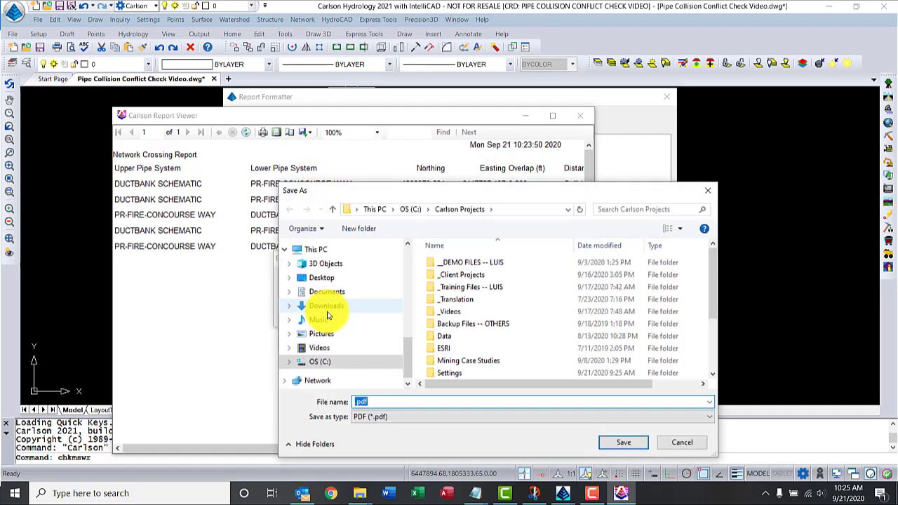
{"action": "double_click", "coordinate": [450, 310]}
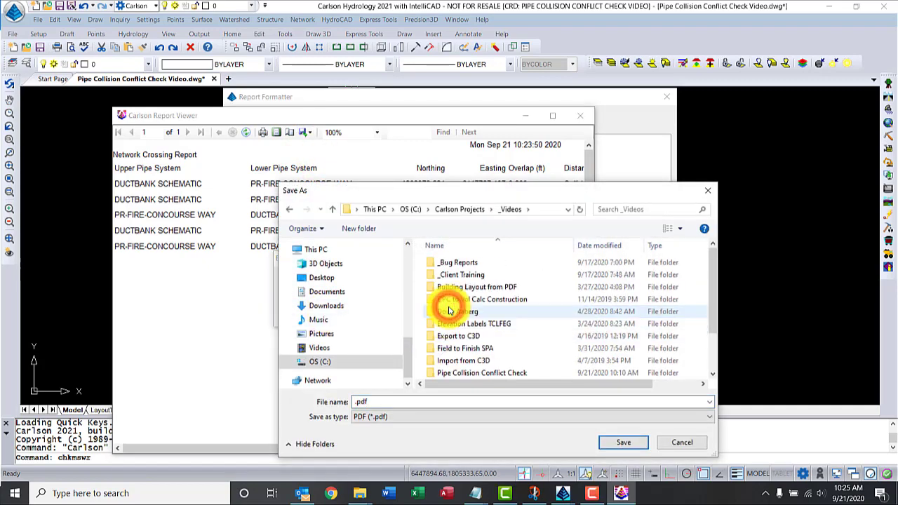
{"action": "double_click", "coordinate": [457, 374]}
{"action": "double_click", "coordinate": [447, 297]}
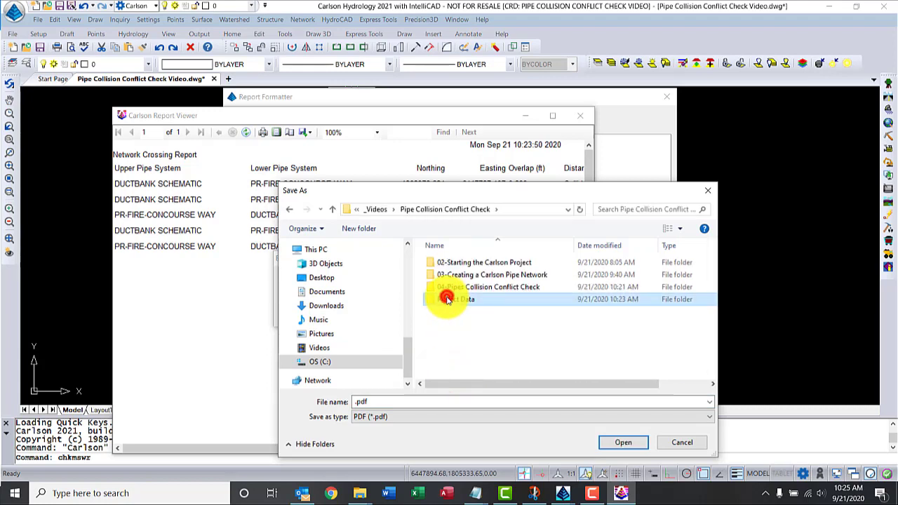
{"action": "double_click", "coordinate": [392, 405]}
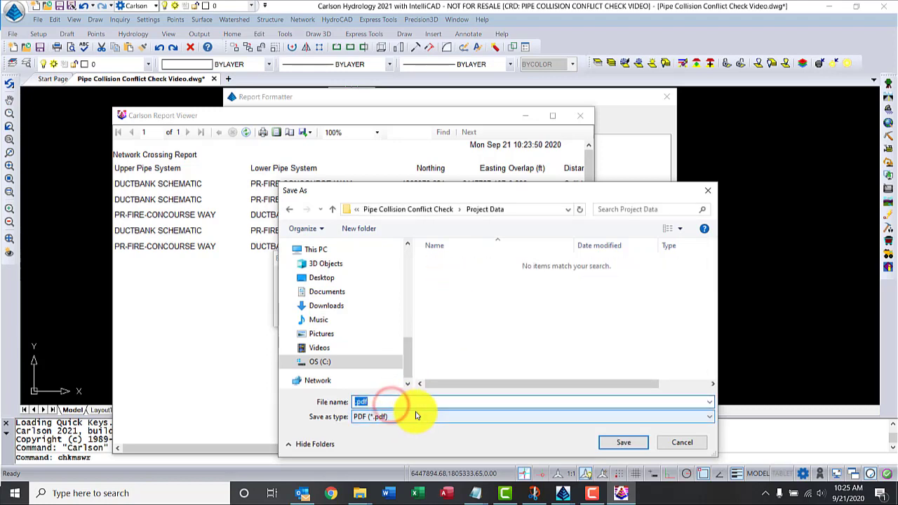
{"action": "type", "text": "DUCTWORK v FIRE 092120"}
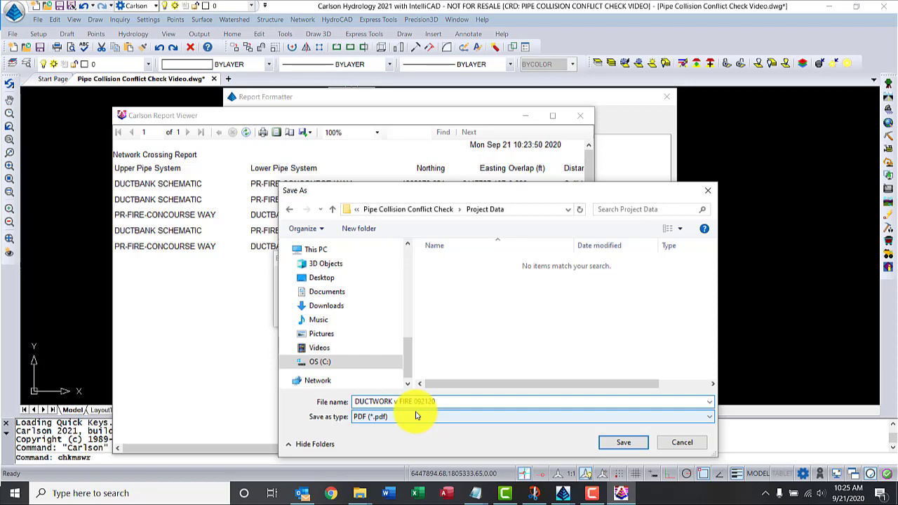
{"action": "left_click", "coordinate": [641, 439]}
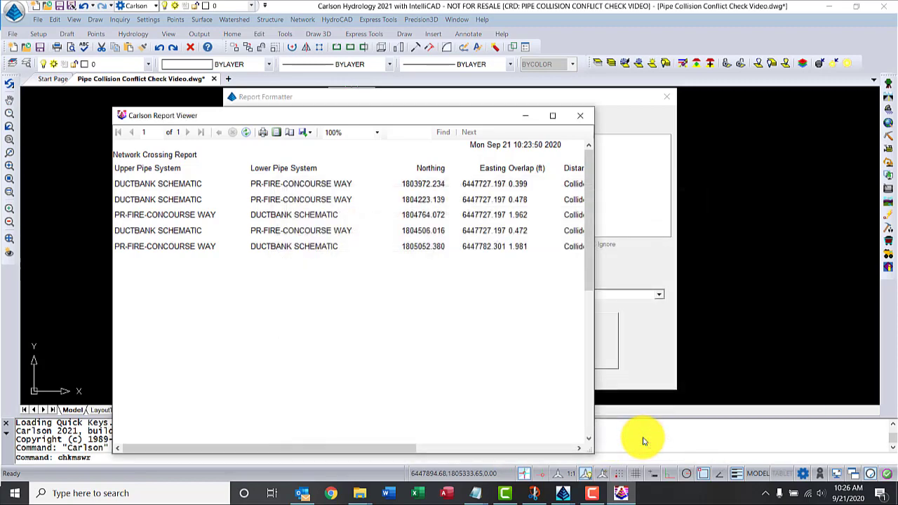
- Close the Report Viewer and exit the Report Formatter
{"action": "left_click", "coordinate": [580, 115]}
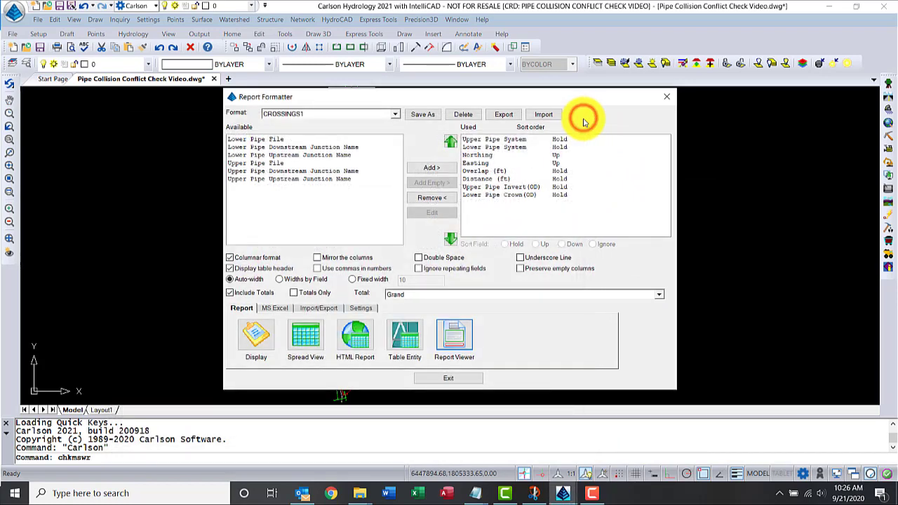
{"action": "left_click", "coordinate": [455, 378]}
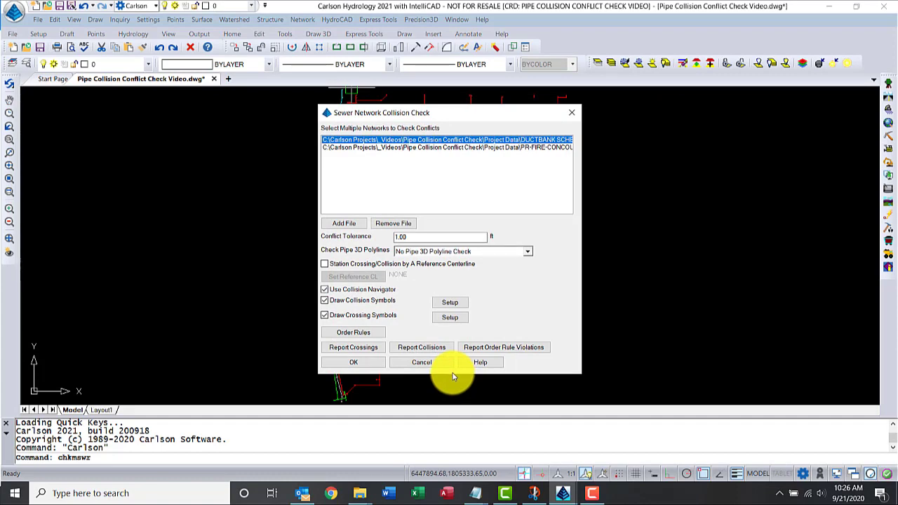
- Run the collision check, expand the five collisions and zoom to the first ones
{"action": "left_click", "coordinate": [353, 363]}
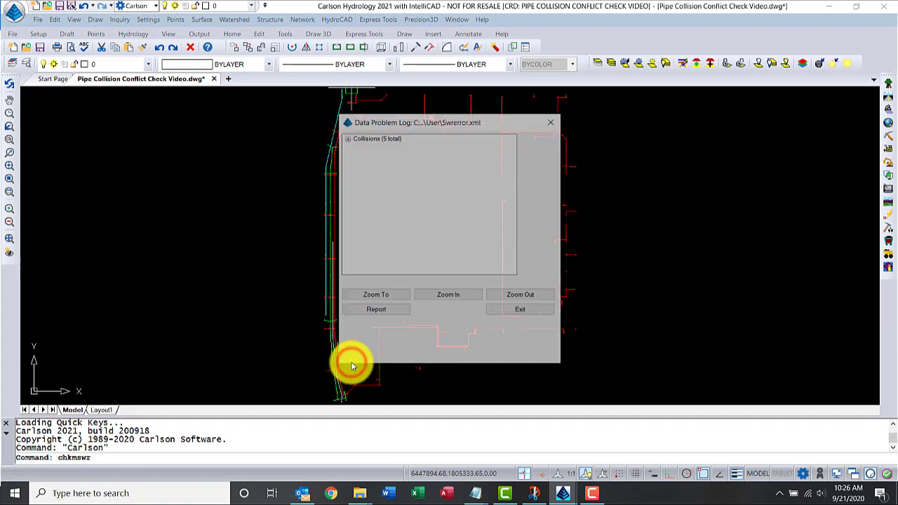
{"action": "left_click", "coordinate": [345, 138]}
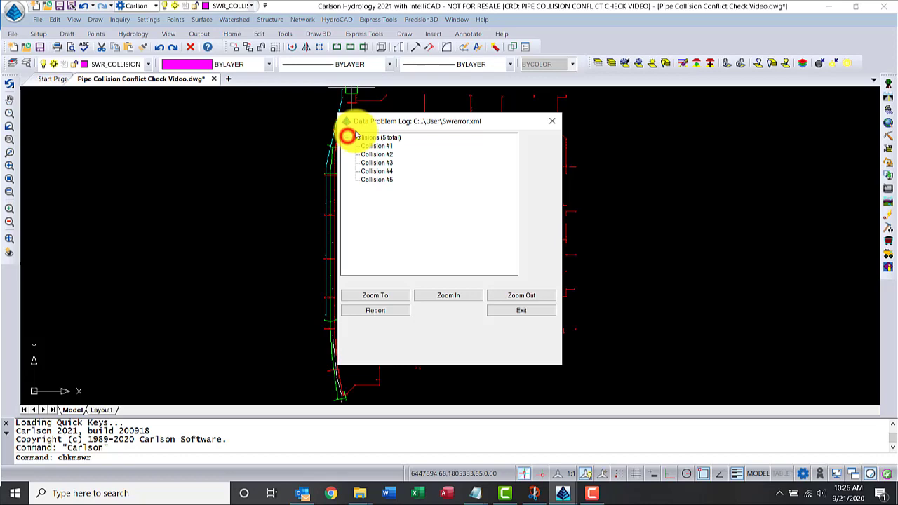
{"action": "left_click_drag", "start_coordinate": [369, 123], "coordinate": [81, 104]}
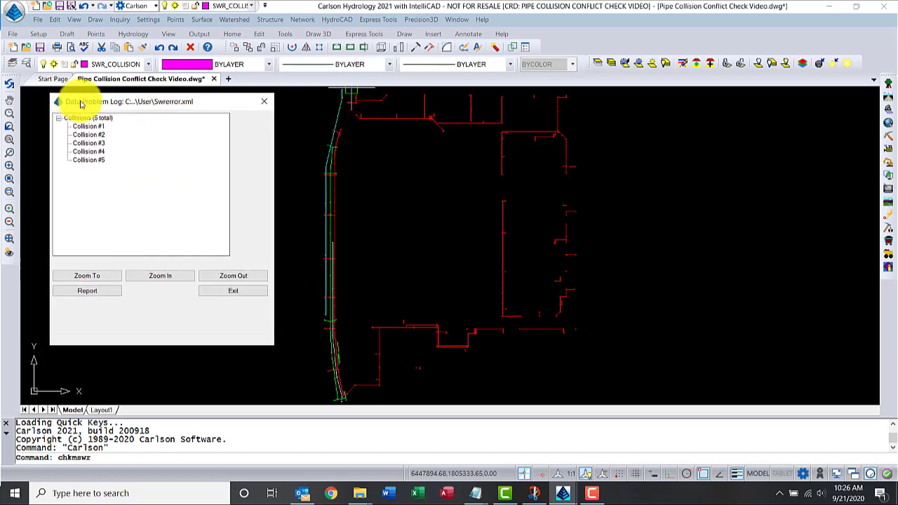
{"action": "left_click", "coordinate": [82, 126]}
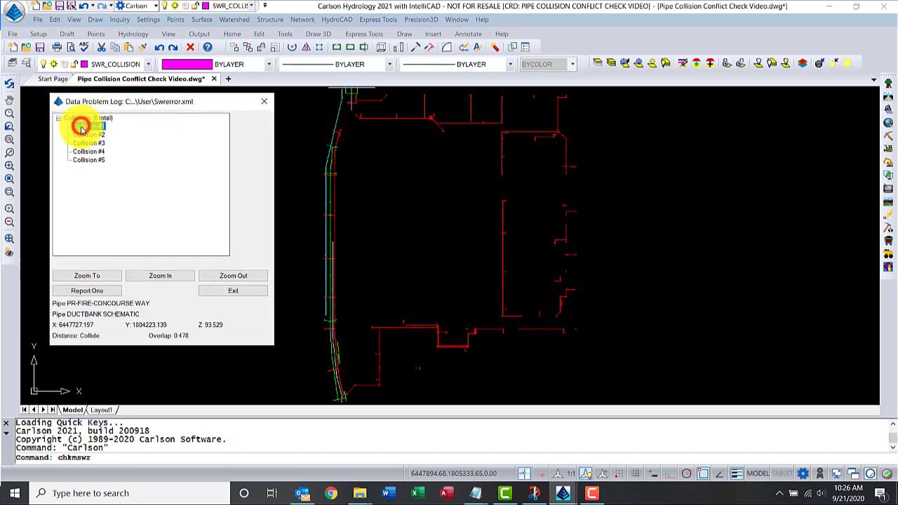
{"action": "left_click", "coordinate": [86, 135]}
{"action": "left_click", "coordinate": [110, 279]}
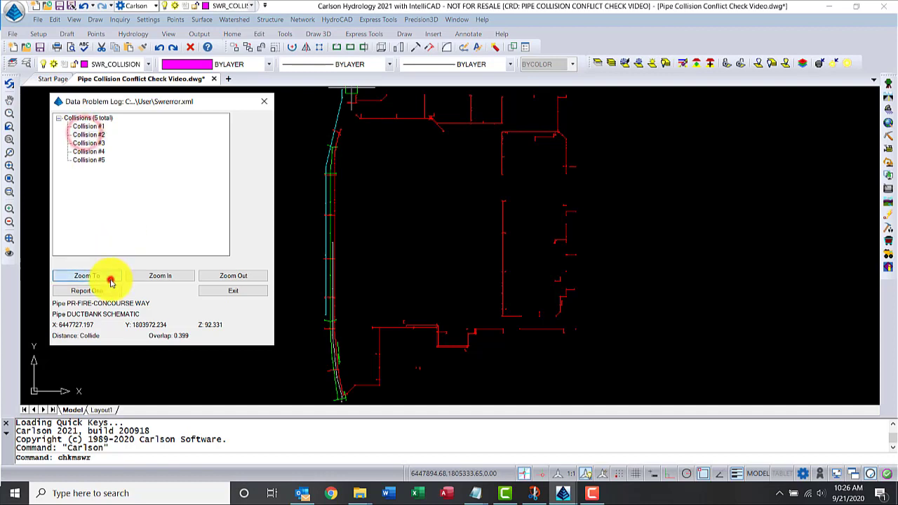
{"action": "left_click", "coordinate": [162, 275]}
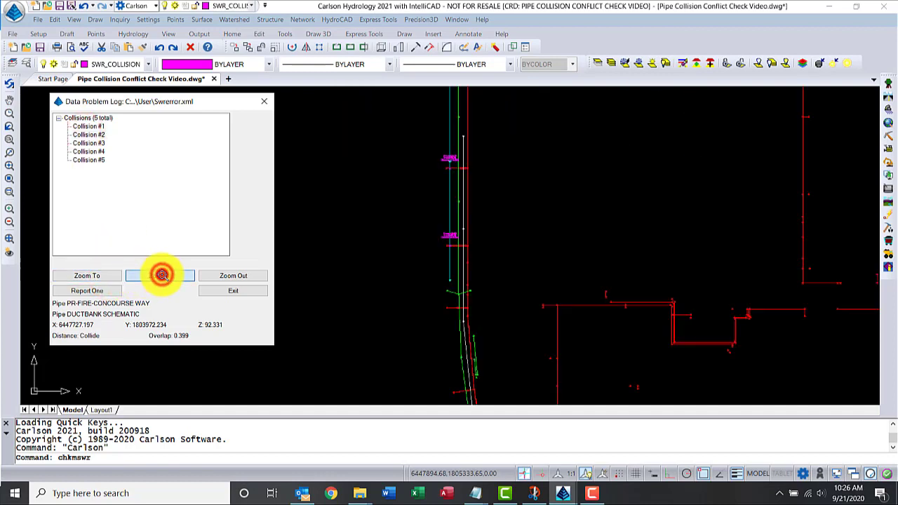
- Zoom to Collision #3 and close the log with its Clearance=Collide label centred
{"action": "left_click", "coordinate": [91, 143]}
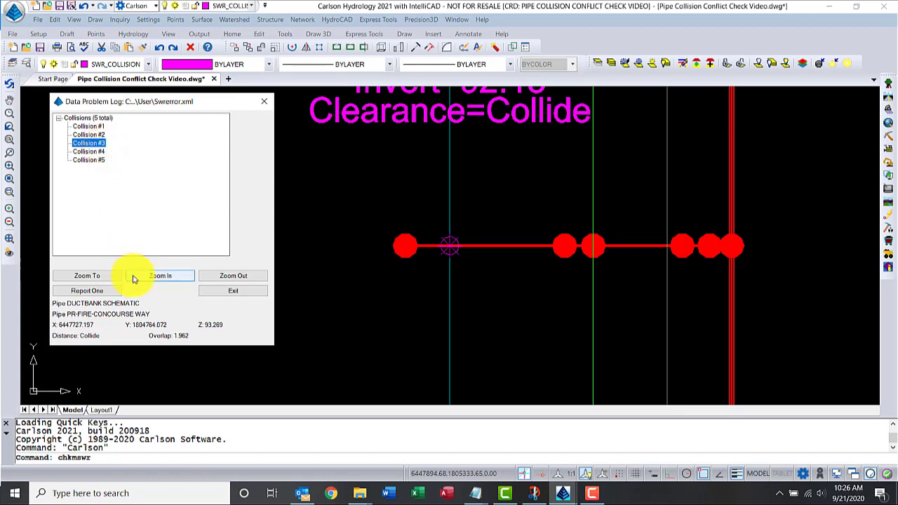
{"action": "left_click", "coordinate": [96, 276]}
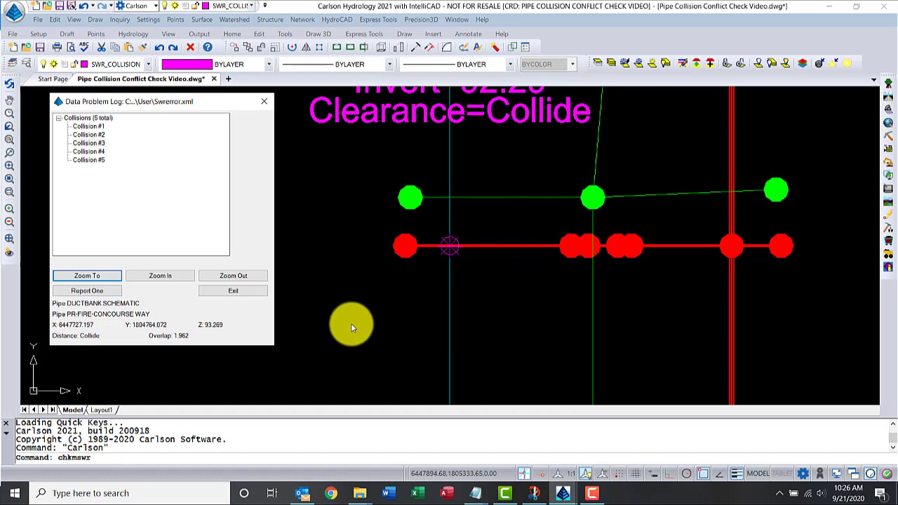
{"action": "left_click", "coordinate": [239, 292]}
{"action": "middle_click_drag", "start_coordinate": [567, 280], "coordinate": [560, 348]}
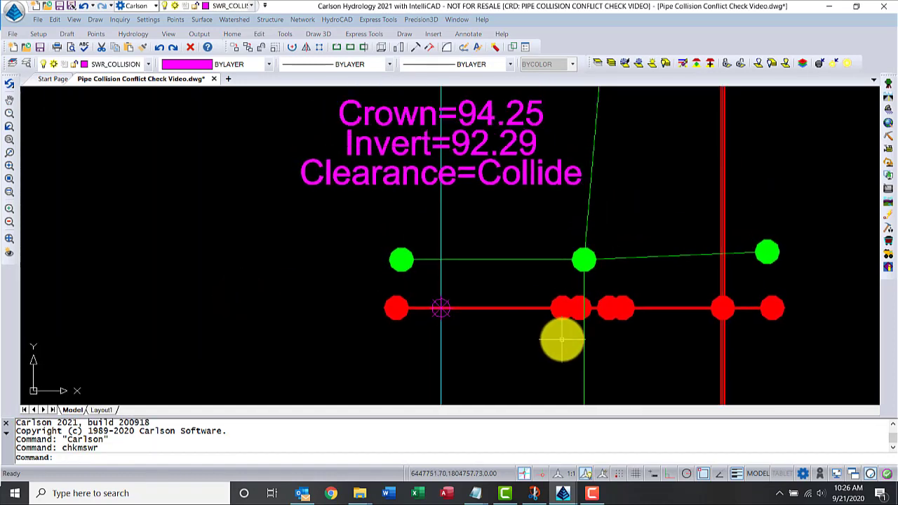
- Inspect the colliding pipe and cyan ductbank line, then open DUCTWORK v FIRE 092120.pdf
{"action": "left_click", "coordinate": [530, 305]}
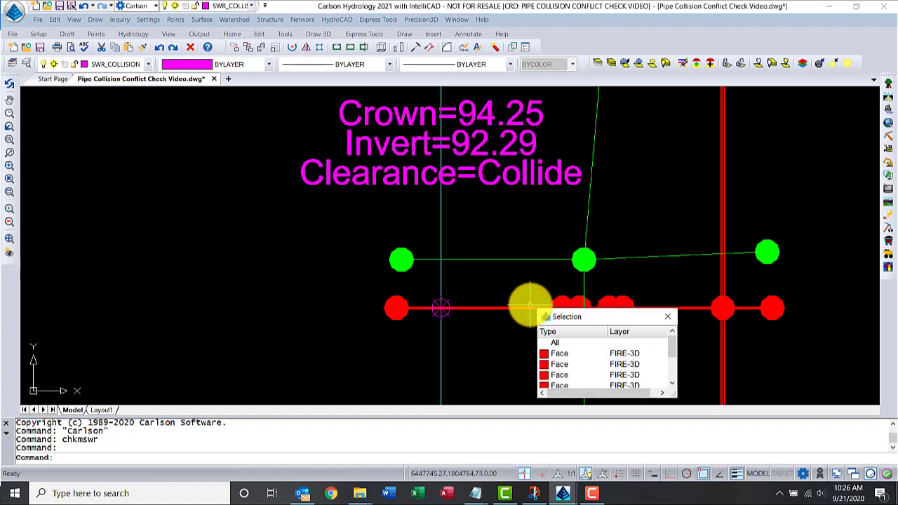
{"action": "key", "text": "Escape"}
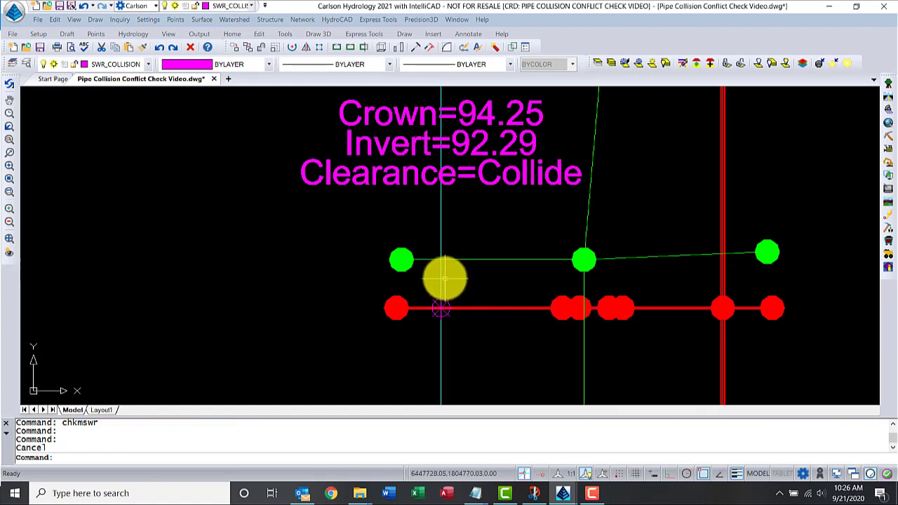
{"action": "left_click", "coordinate": [441, 277]}
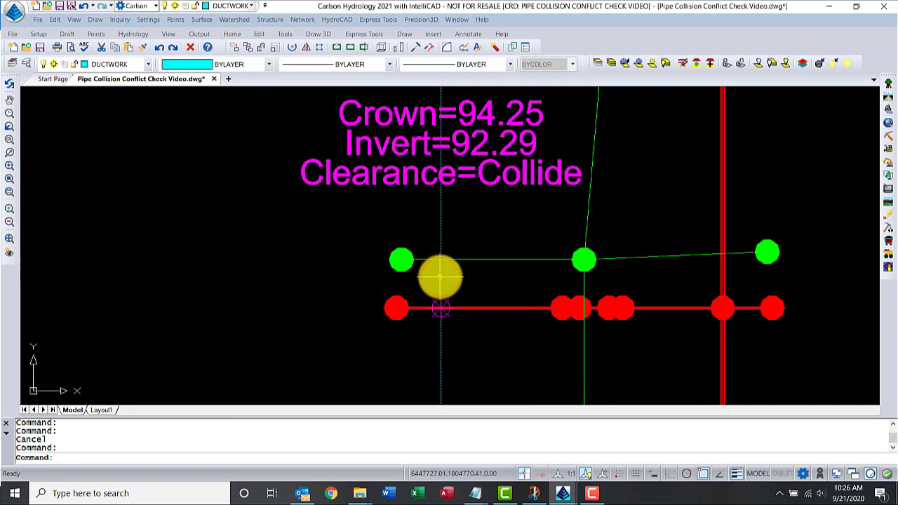
{"action": "key", "text": "Escape"}
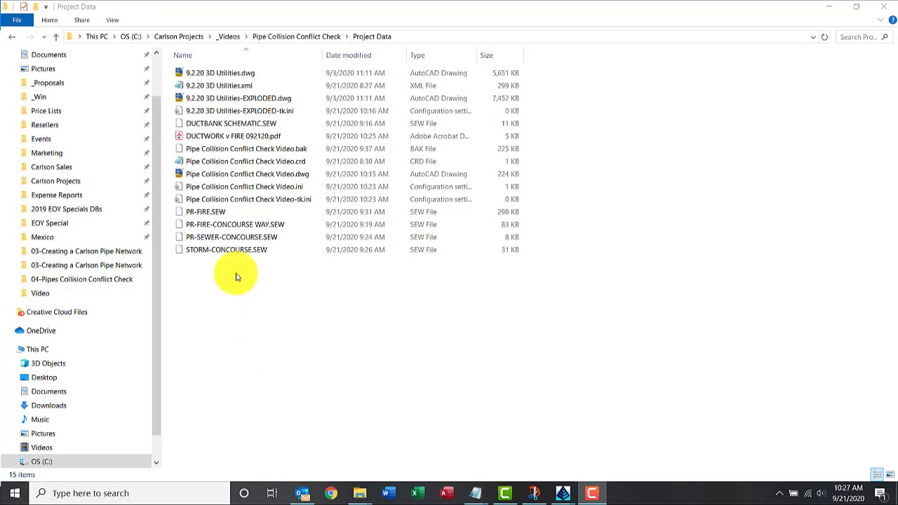
{"action": "left_click", "coordinate": [262, 137]}
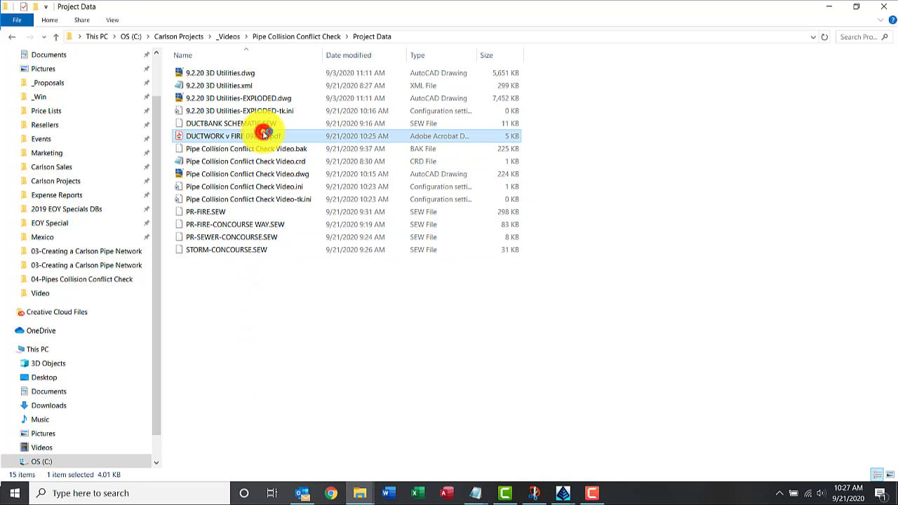
{"action": "double_click", "coordinate": [262, 133]}
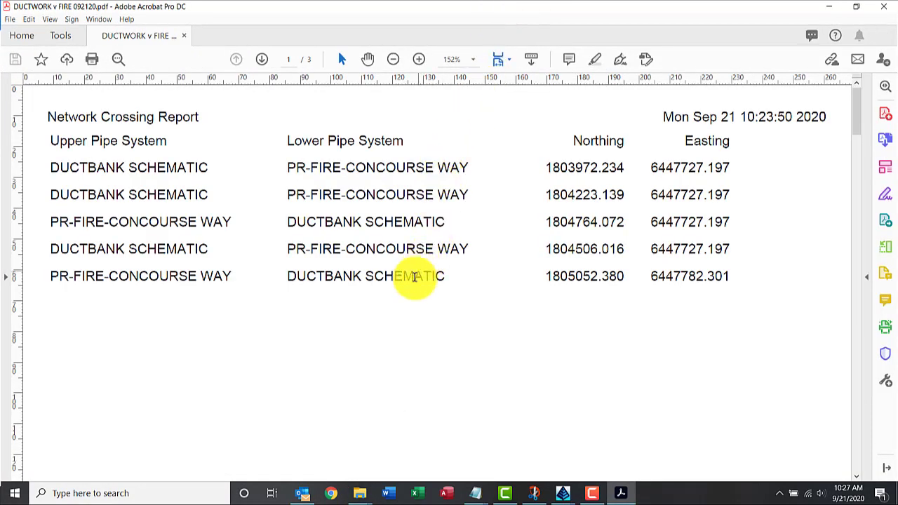
- Scroll through the PDF's Network Crossing Report listing the five network crossings
{"action": "scroll", "coordinate": [413, 279], "scroll_direction": "down", "scroll_amount": 1}
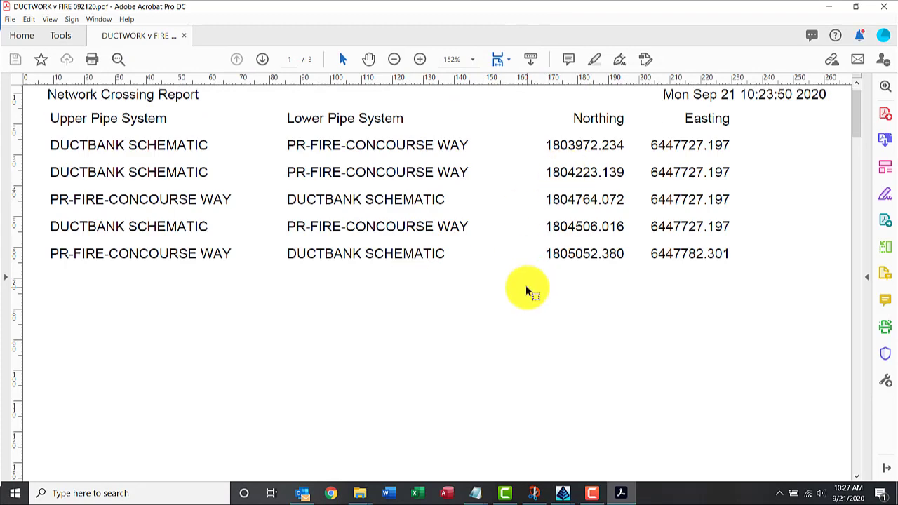
{"action": "scroll", "coordinate": [526, 289], "scroll_direction": "down", "scroll_amount": 1, "text": "ctrl"}
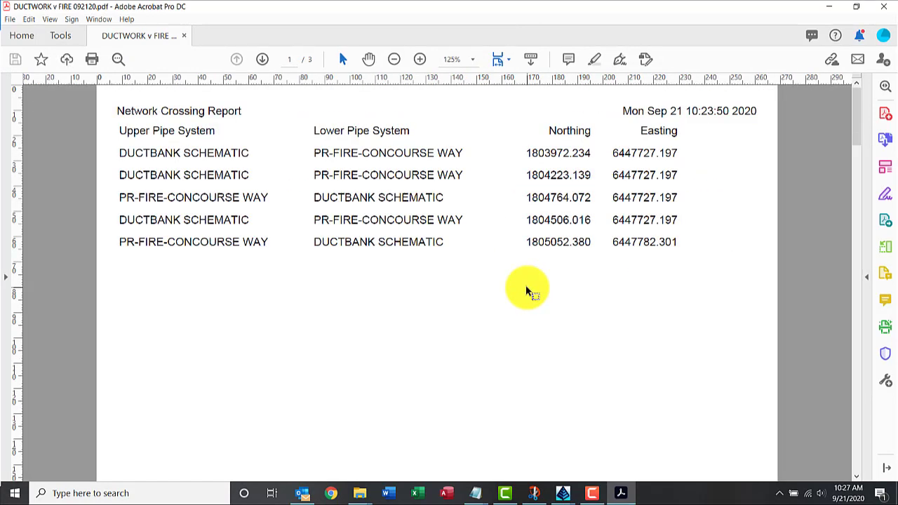